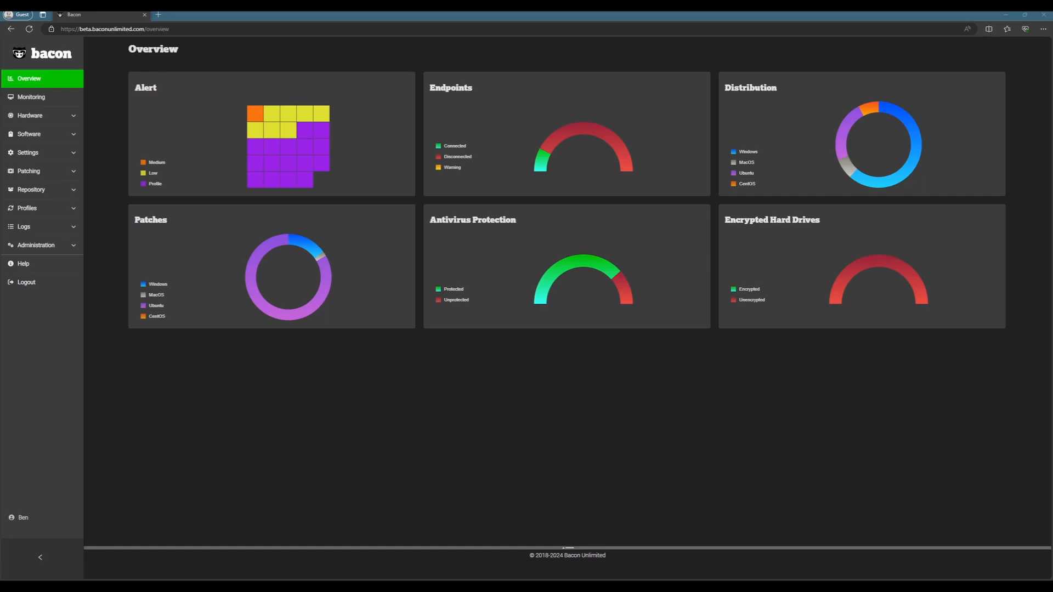
Start a new static hardware group named VLC Group with the description Needs VLC.
click(33, 115)
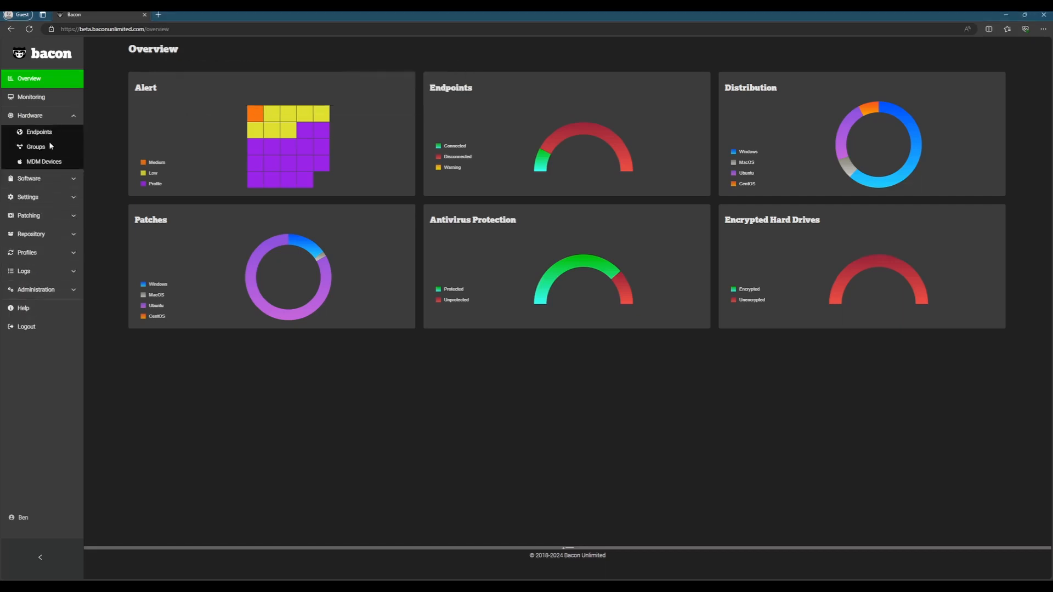
click(47, 149)
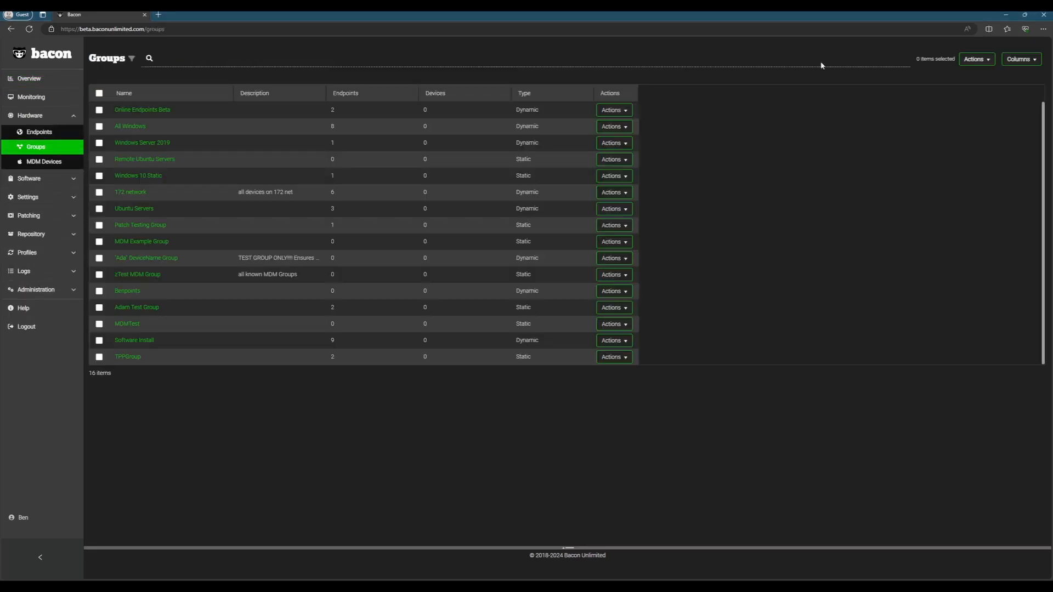
click(977, 59)
click(971, 73)
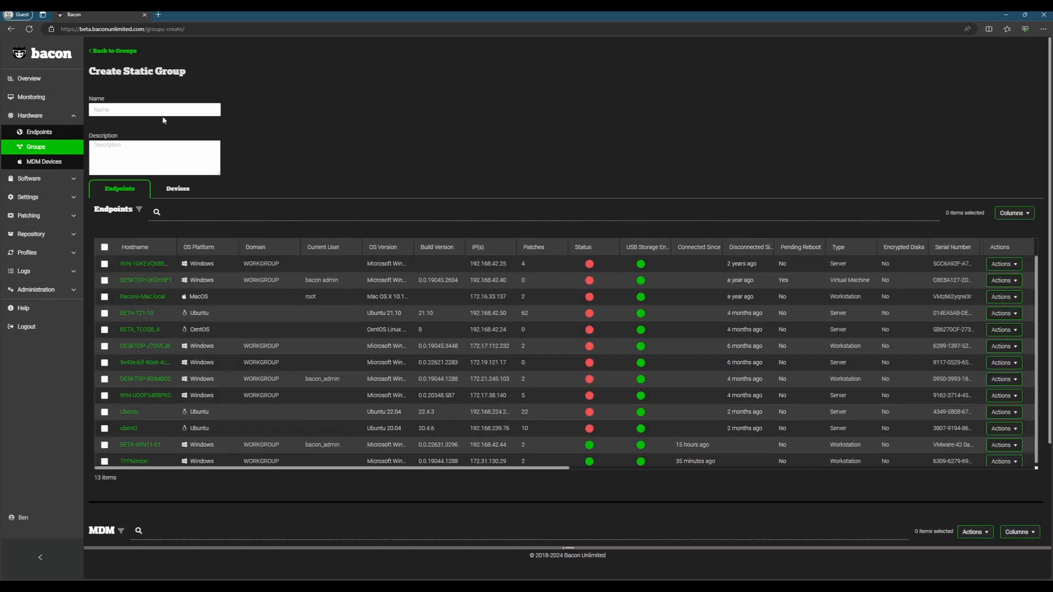
click(177, 108)
text(VLC Group)
key(Tab)
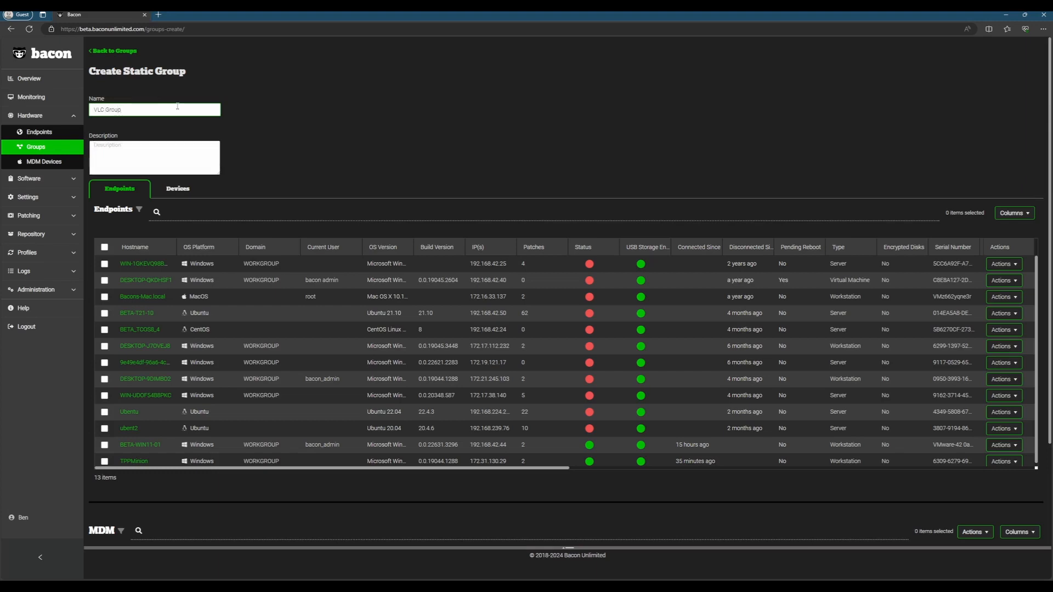
text(Needs VLC)
Include the TPPMinion endpoint in the new static group and save the group.
click(105, 464)
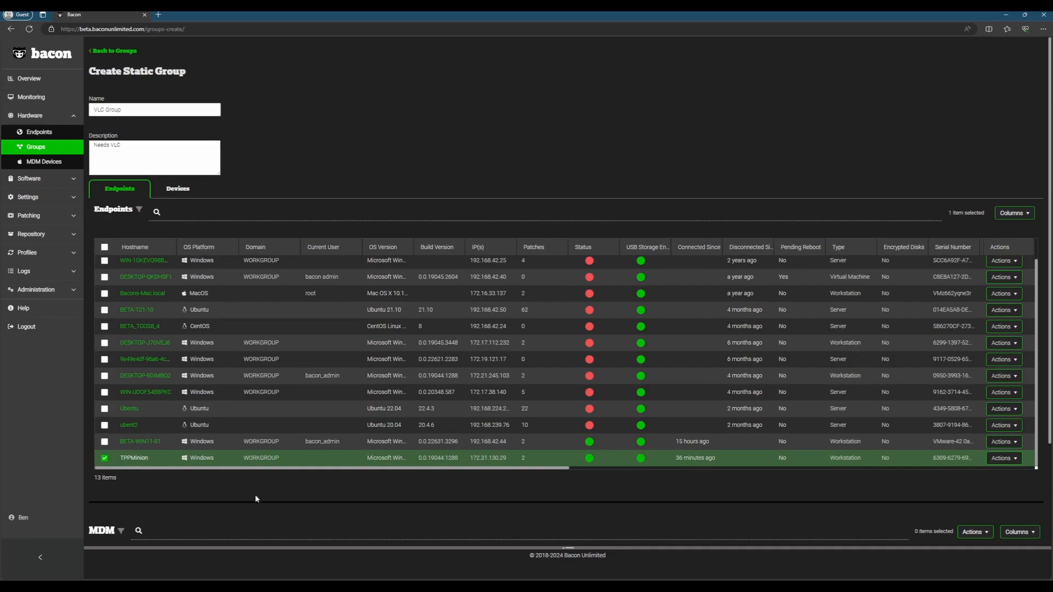
scroll(241, 491, down, 3)
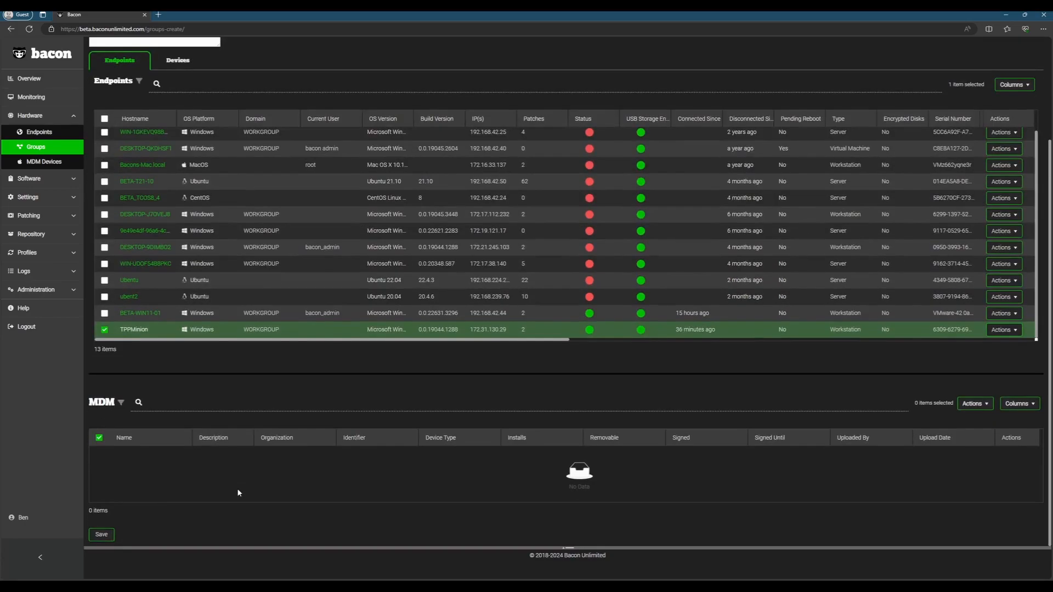
click(108, 536)
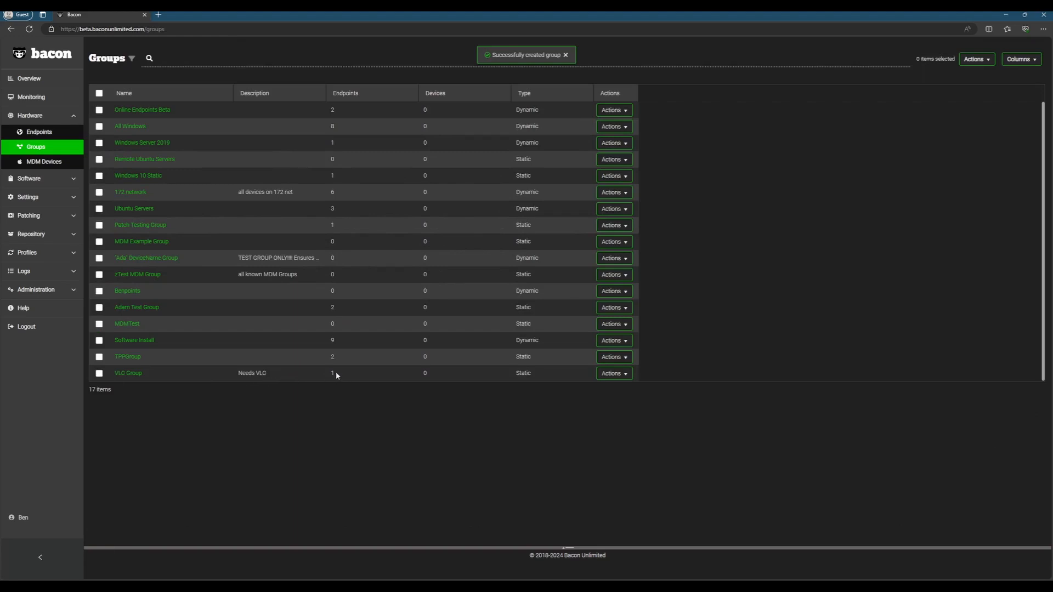
drag(335, 373, 323, 375)
click(356, 378)
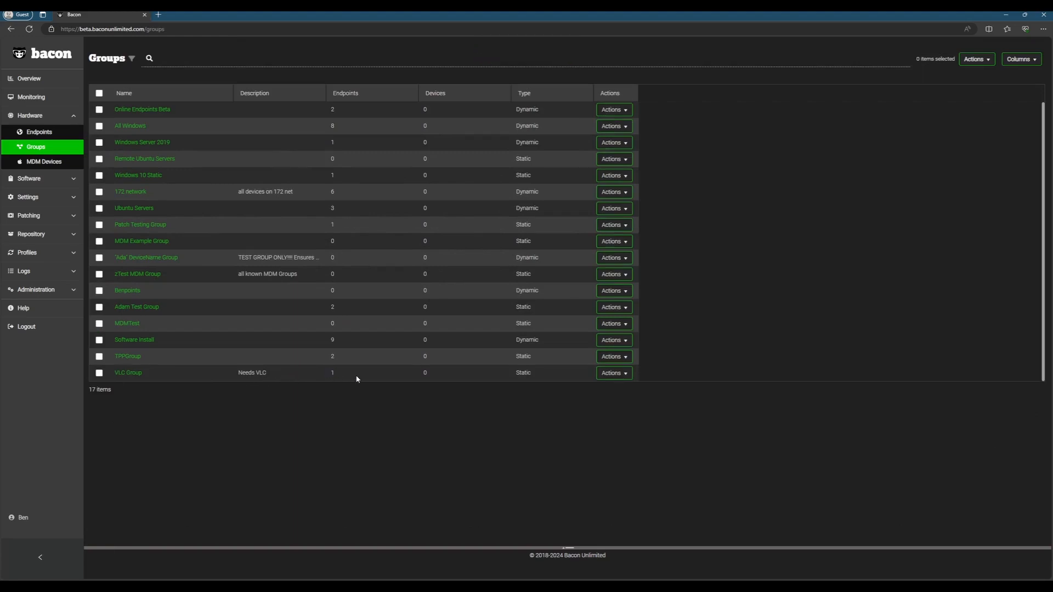
Search the repository files for VLC and select vlc-3.0.20.exe.
click(54, 234)
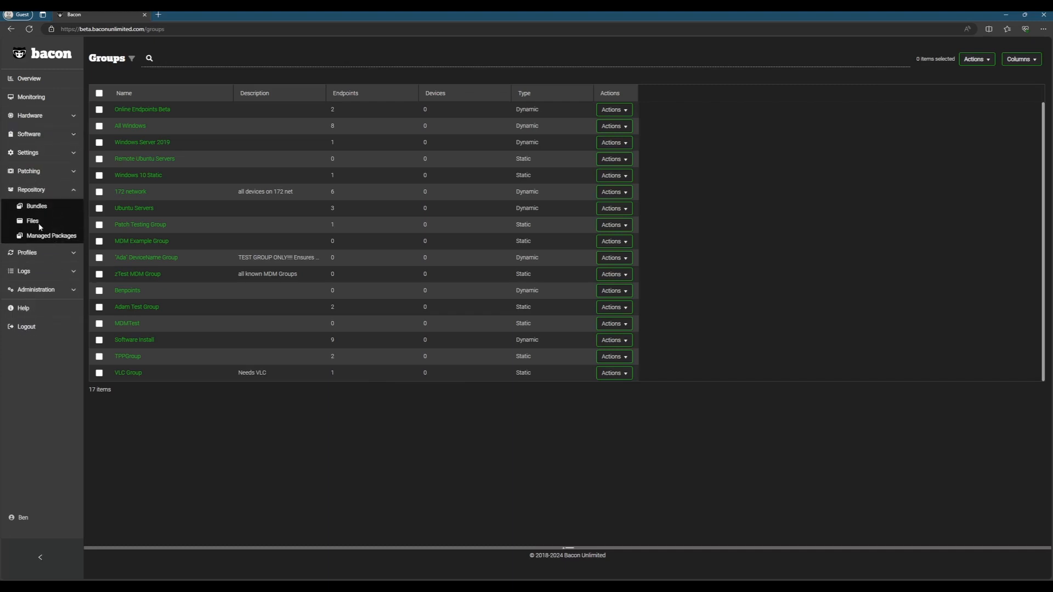
click(39, 222)
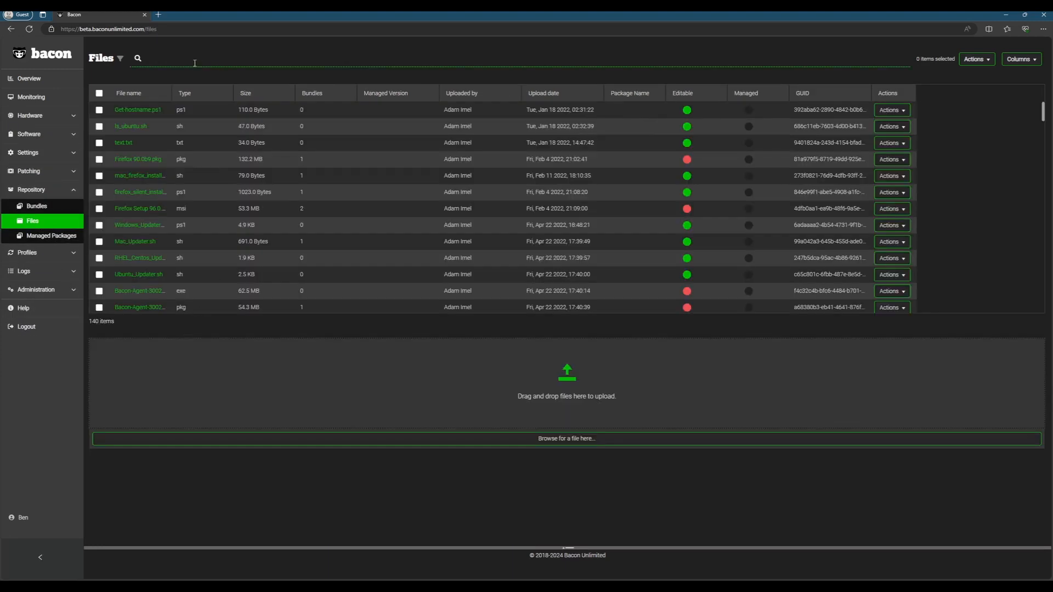
click(192, 58)
text(VLX)
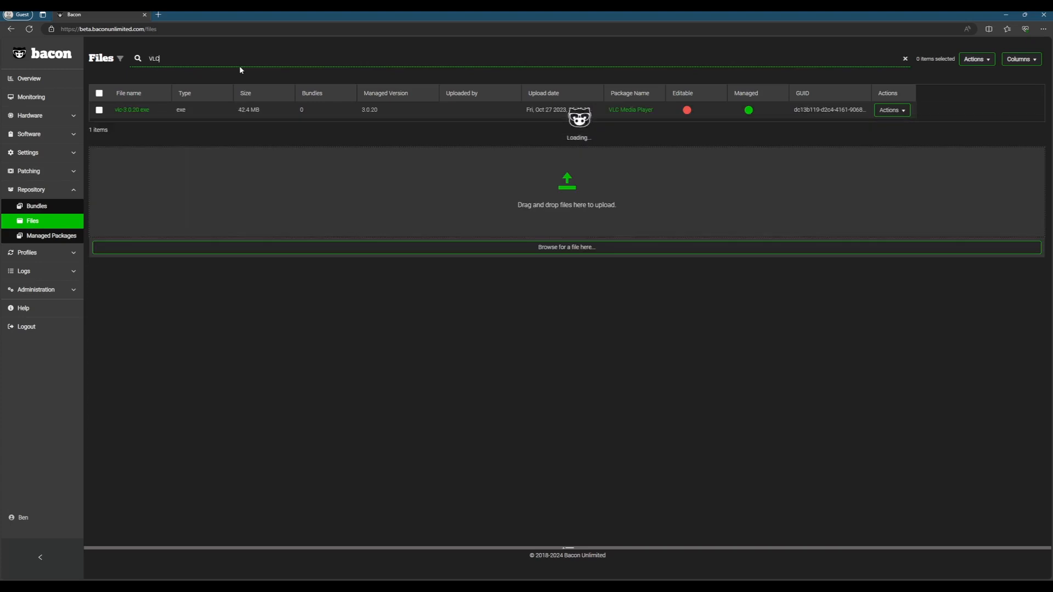
click(99, 112)
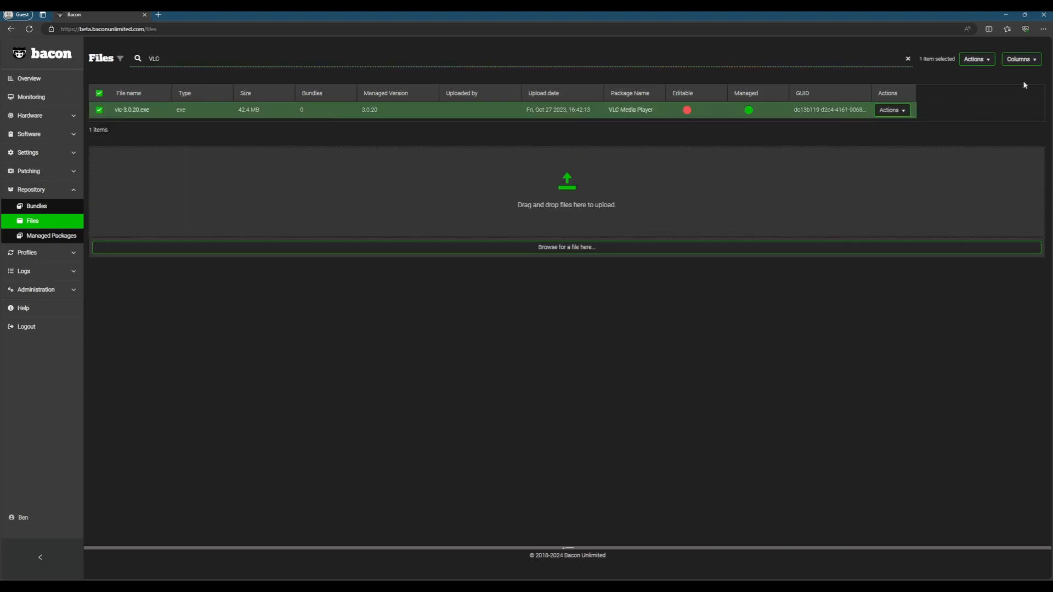
Start a bundle from the selected file, named VLC Bundle, for the Windows platform, with the description Bundle for VLC.
click(975, 60)
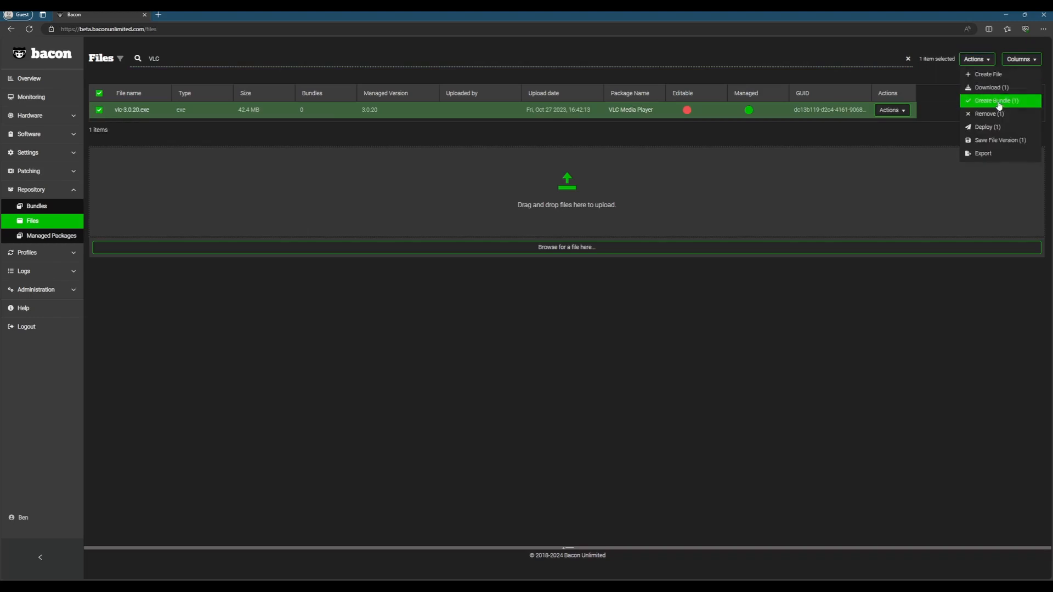
click(893, 110)
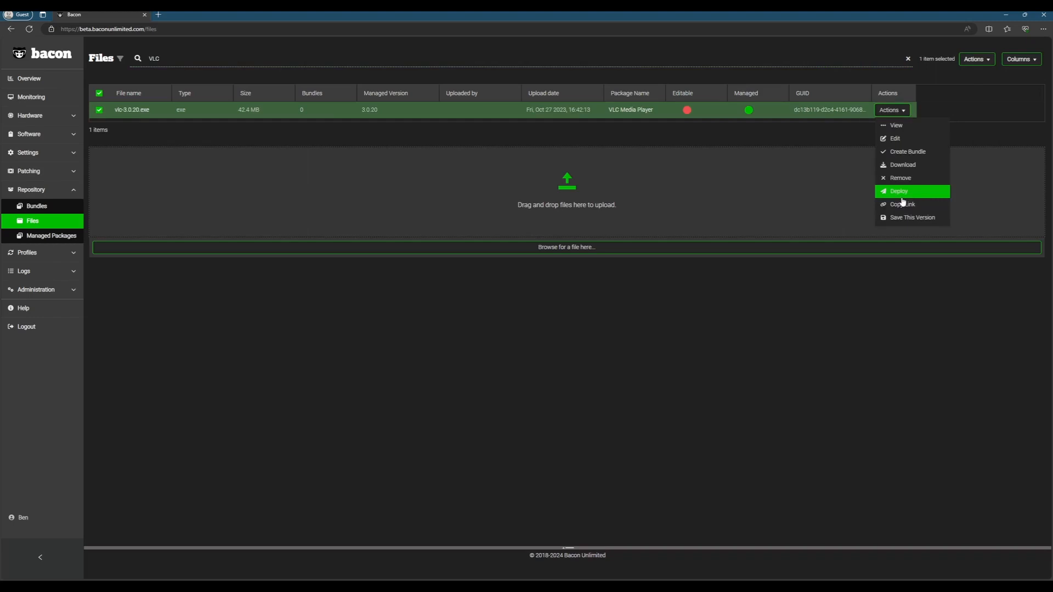
click(984, 57)
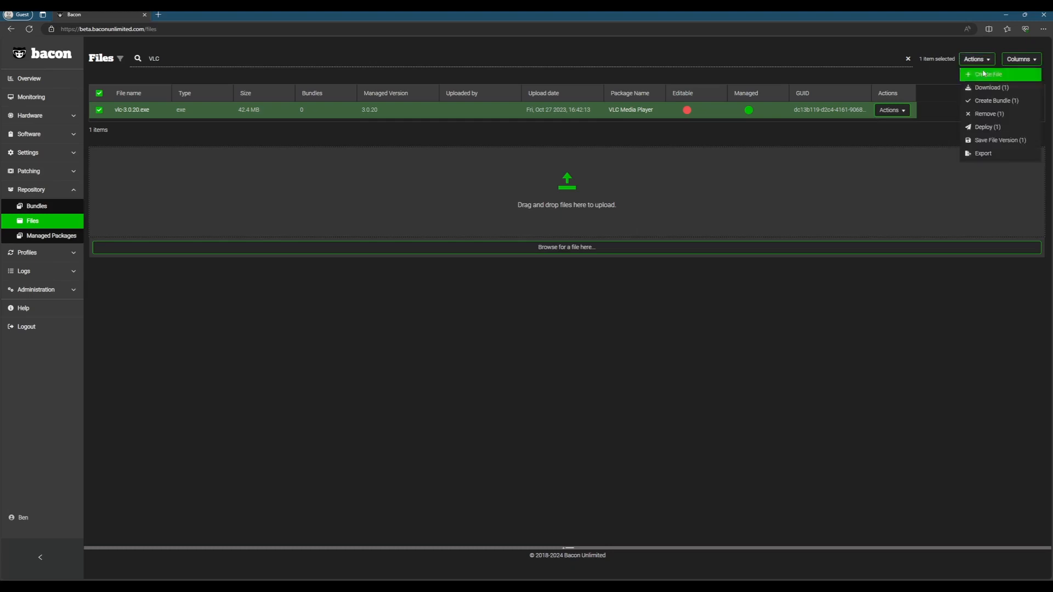
click(993, 102)
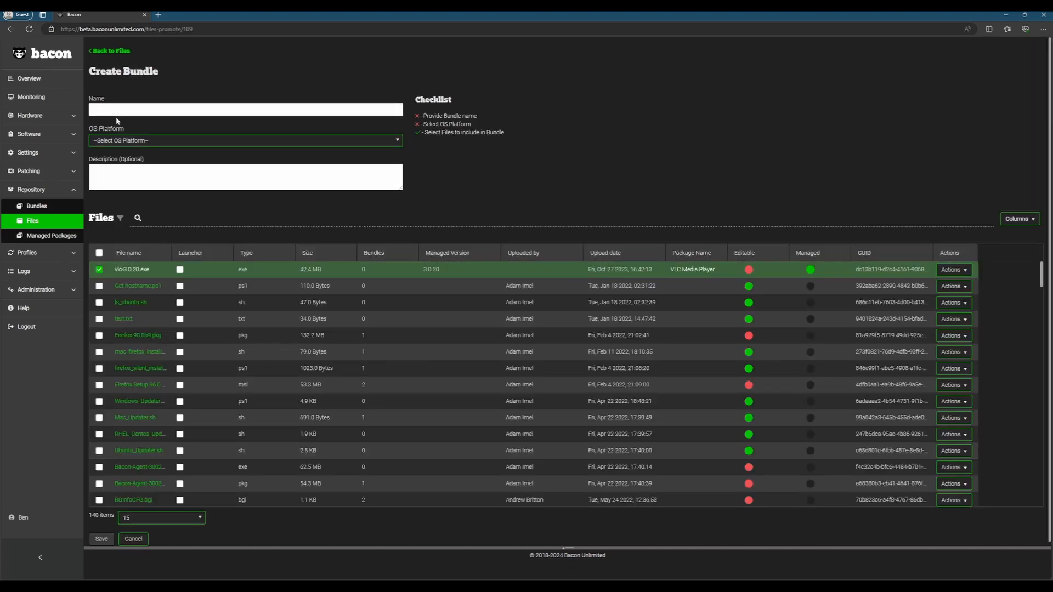
click(132, 110)
text(V)
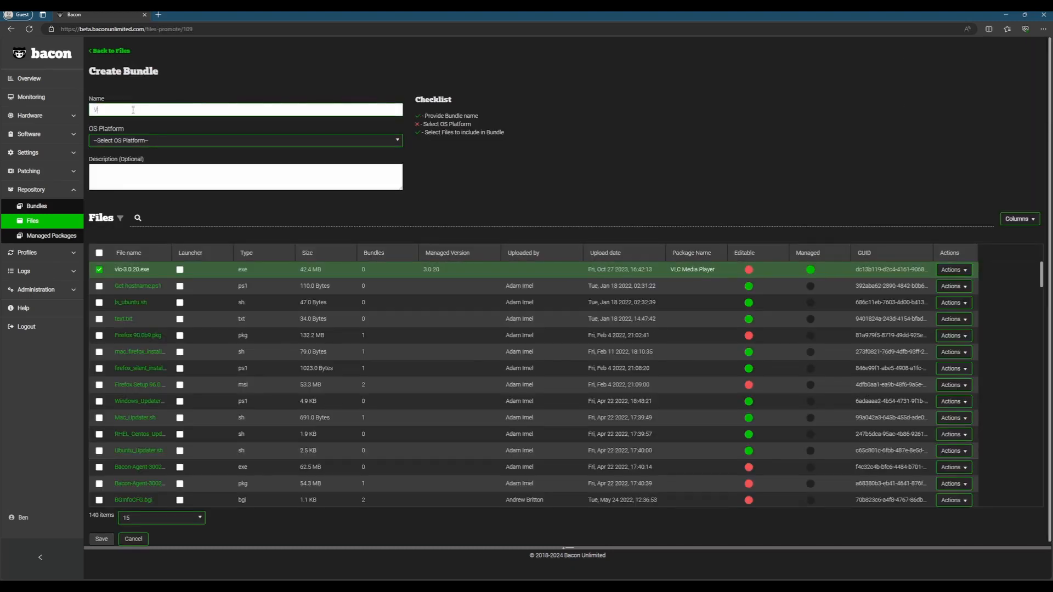
text(LC Bundle)
click(122, 141)
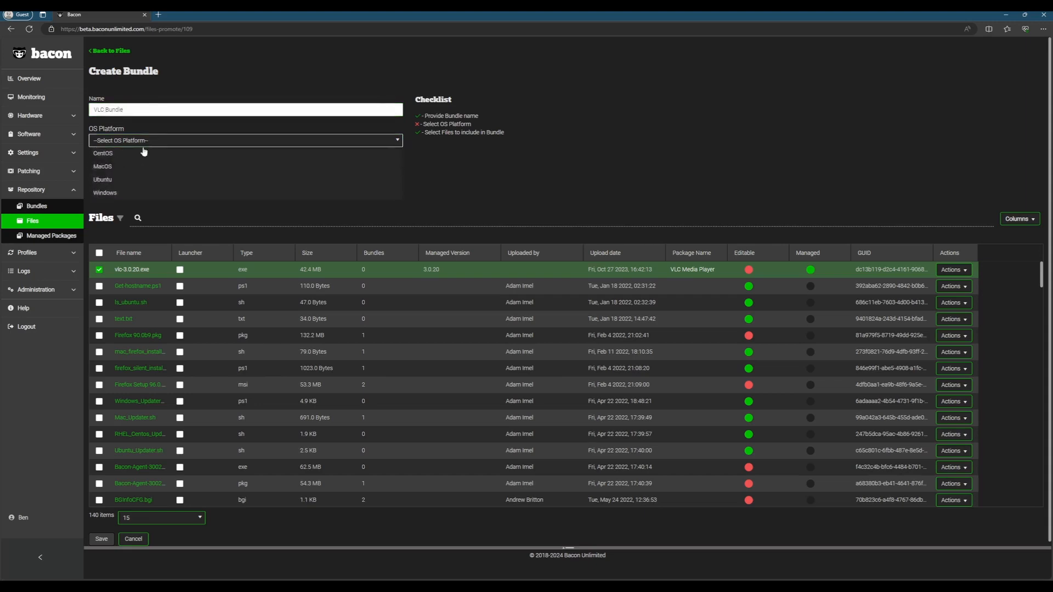
click(122, 196)
click(134, 173)
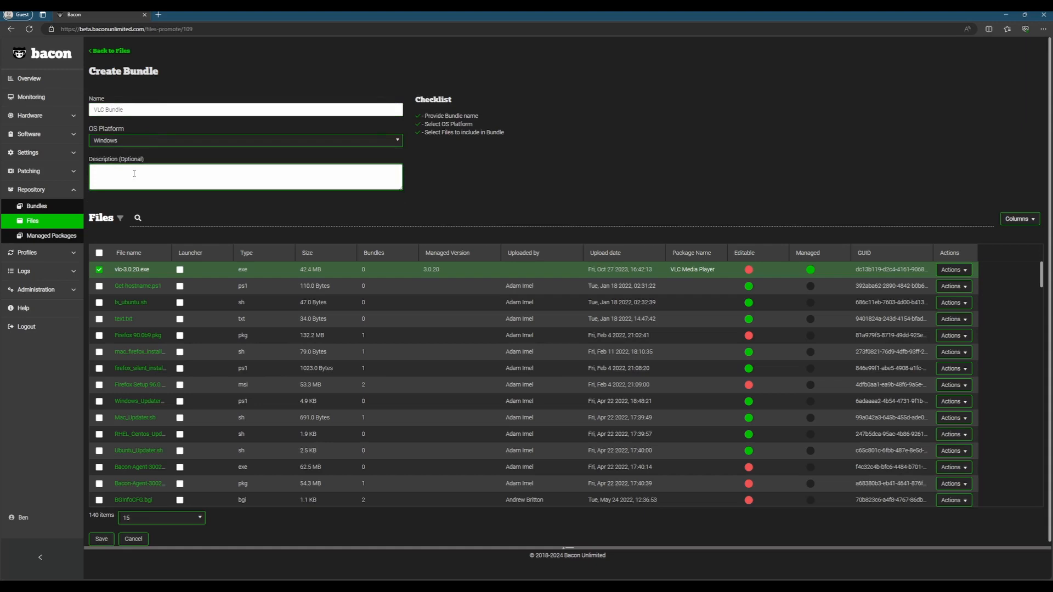
text(Bundle for VLC)
click(191, 217)
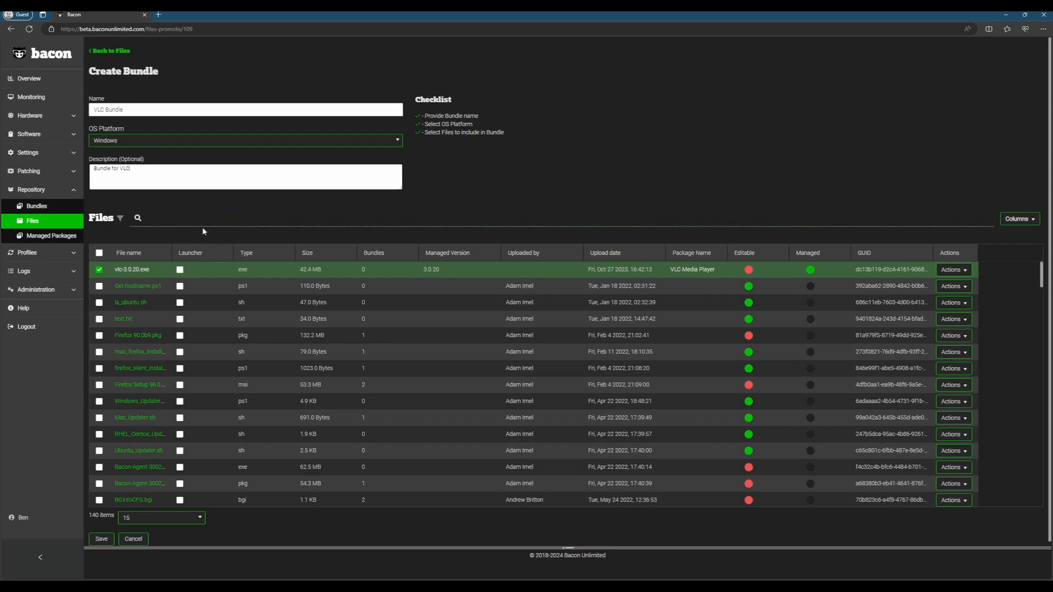
Set vlc-3.0.20.exe as the bundle's launcher and save the bundle.
click(180, 271)
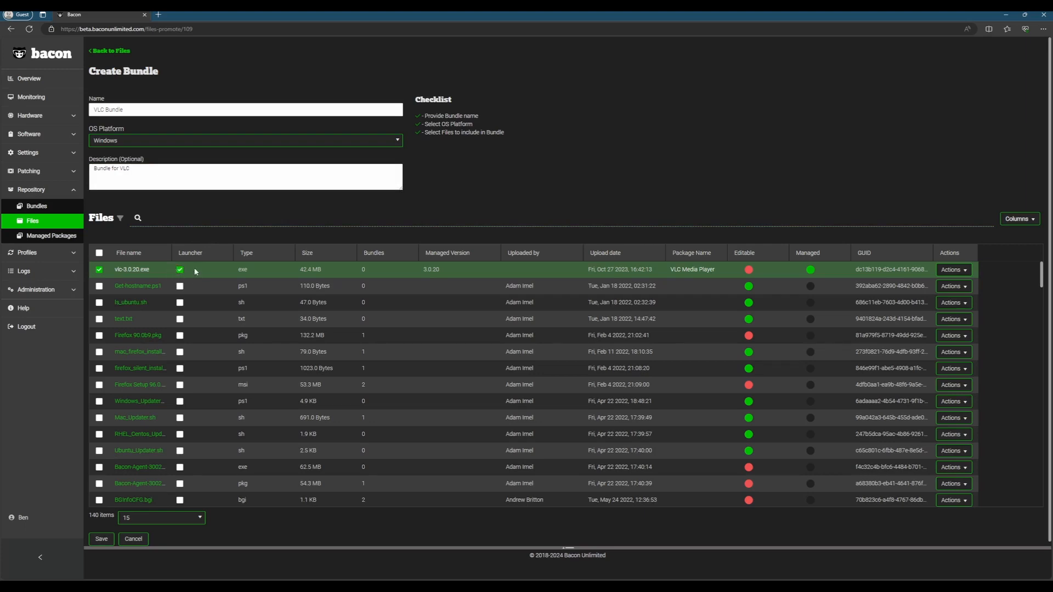
click(180, 271)
click(180, 270)
scroll(621, 396, down, 1)
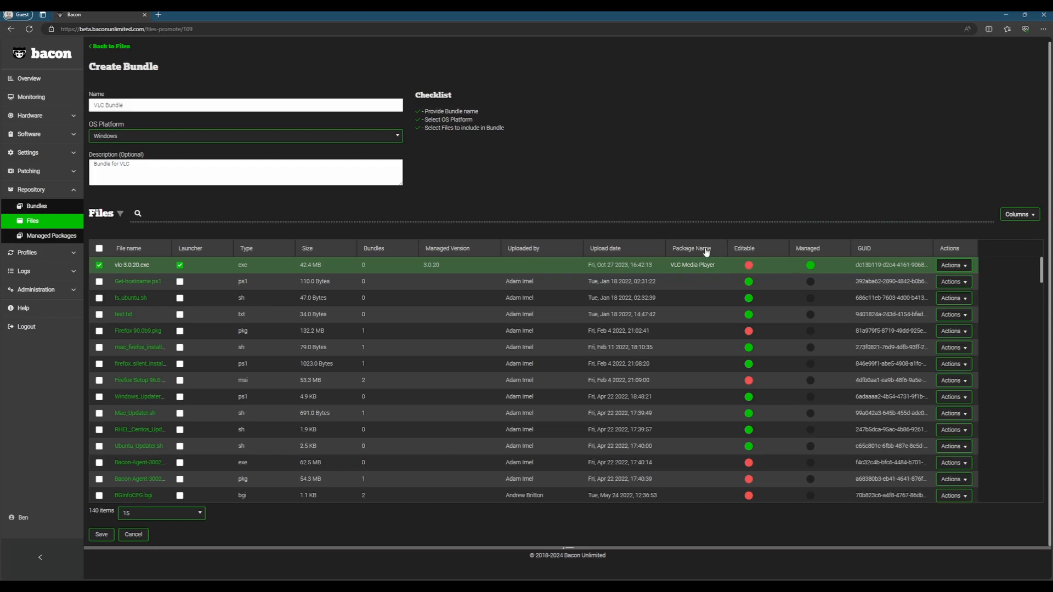
click(103, 535)
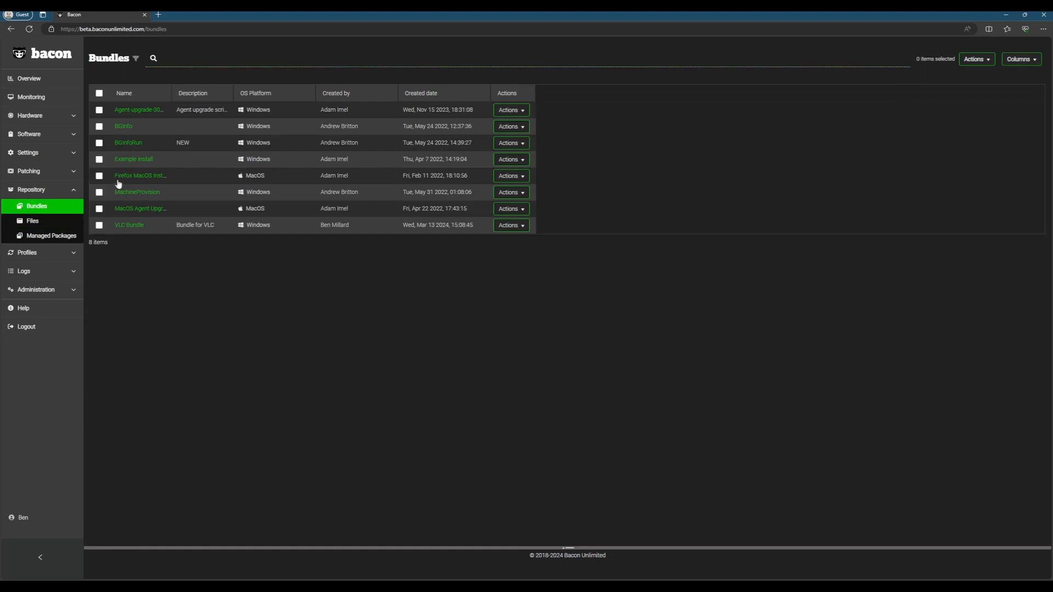
Open the deployment setup for VLC Bundle from the bundle list.
click(99, 226)
click(510, 226)
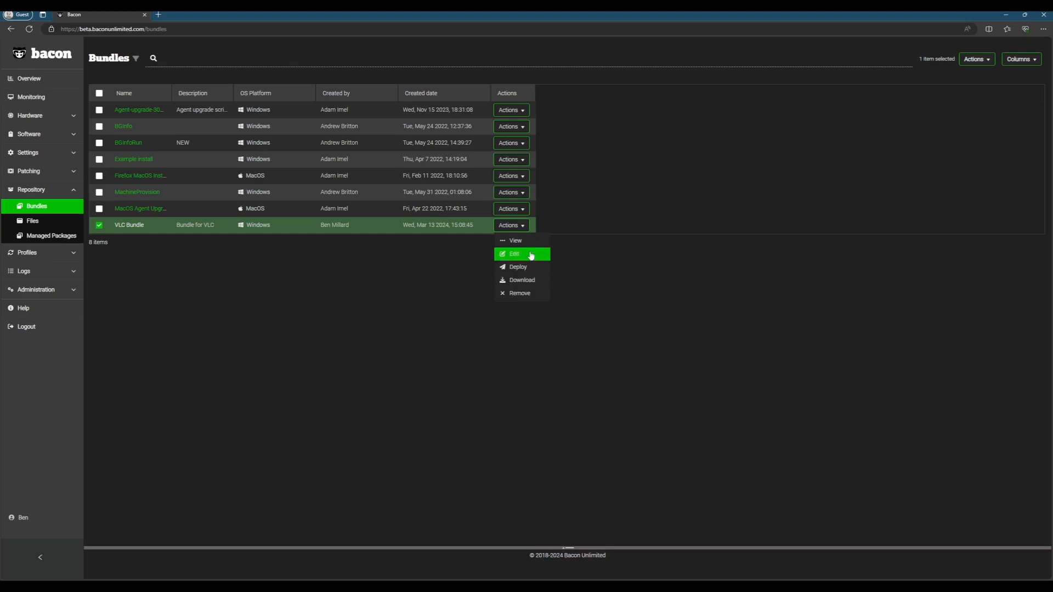
click(529, 269)
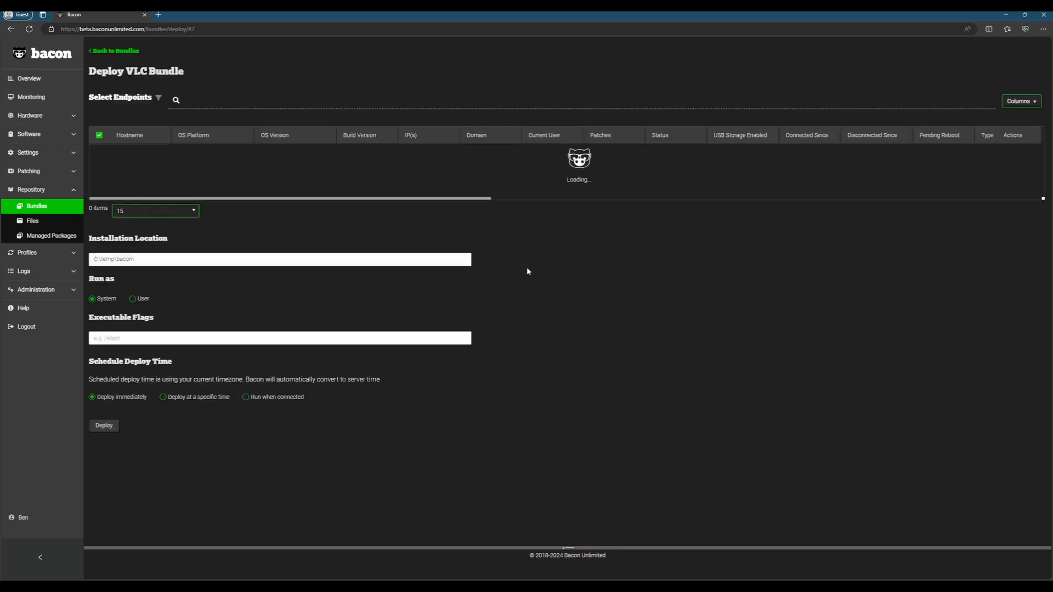
Filter the deployment endpoints to those whose group is equal to VLC Group, and select TPPMinion as the target.
click(159, 99)
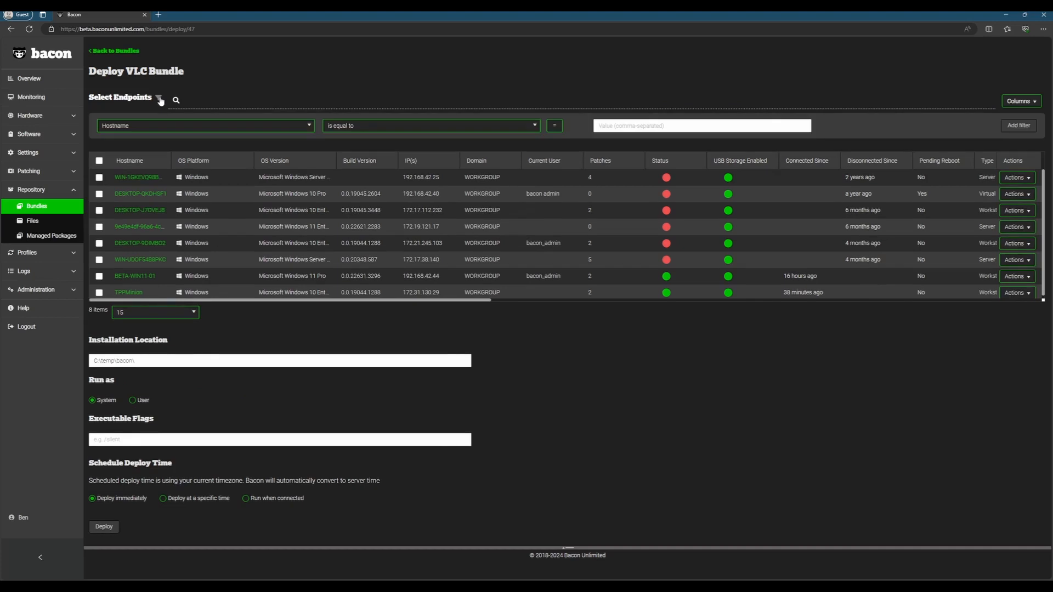
click(164, 128)
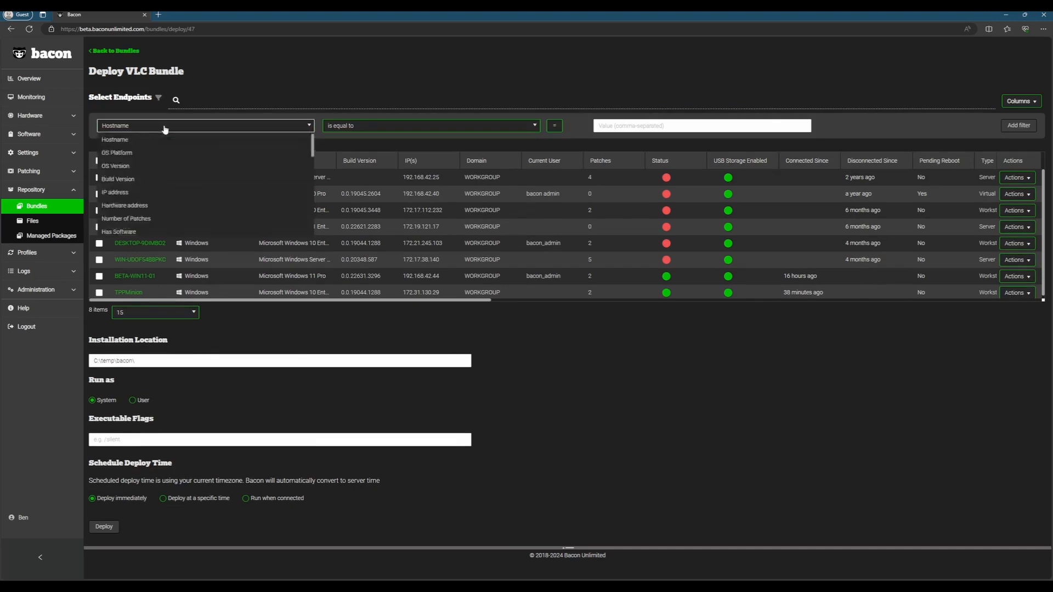
text(Gou)
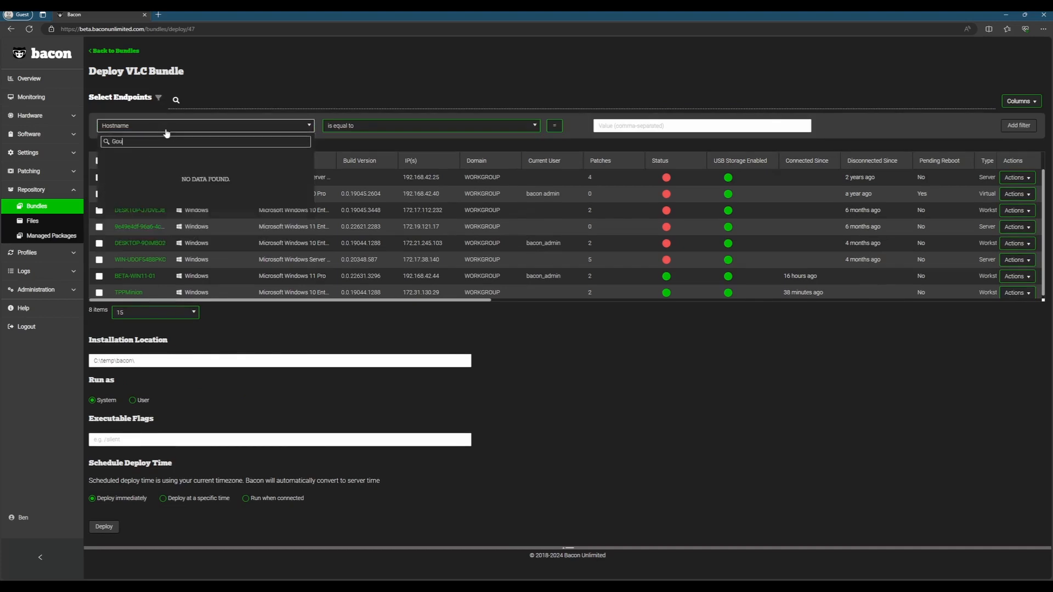
key(BackSpace)
key(BackSpace)
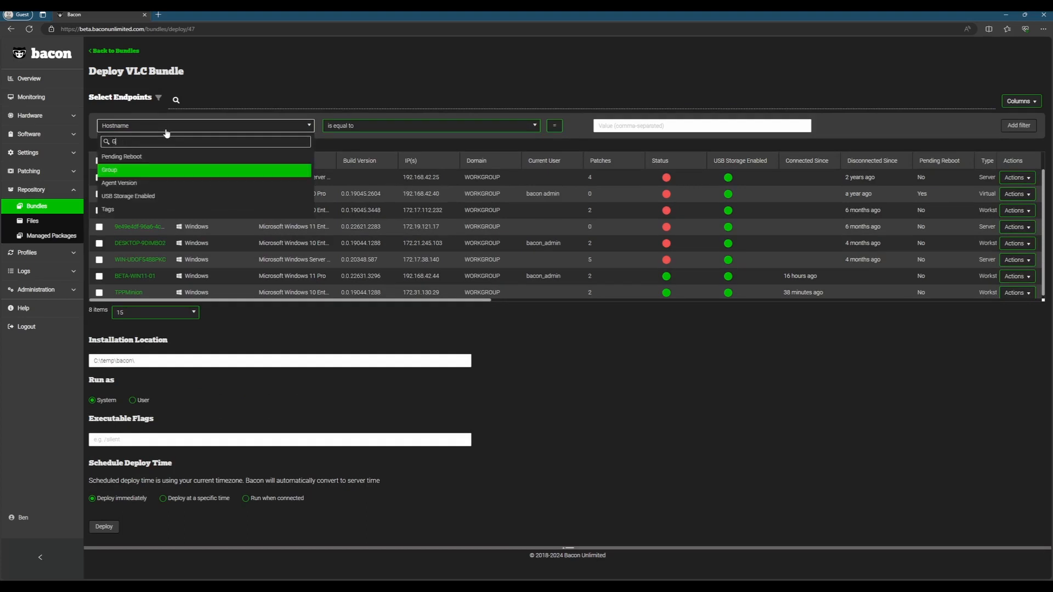
click(134, 172)
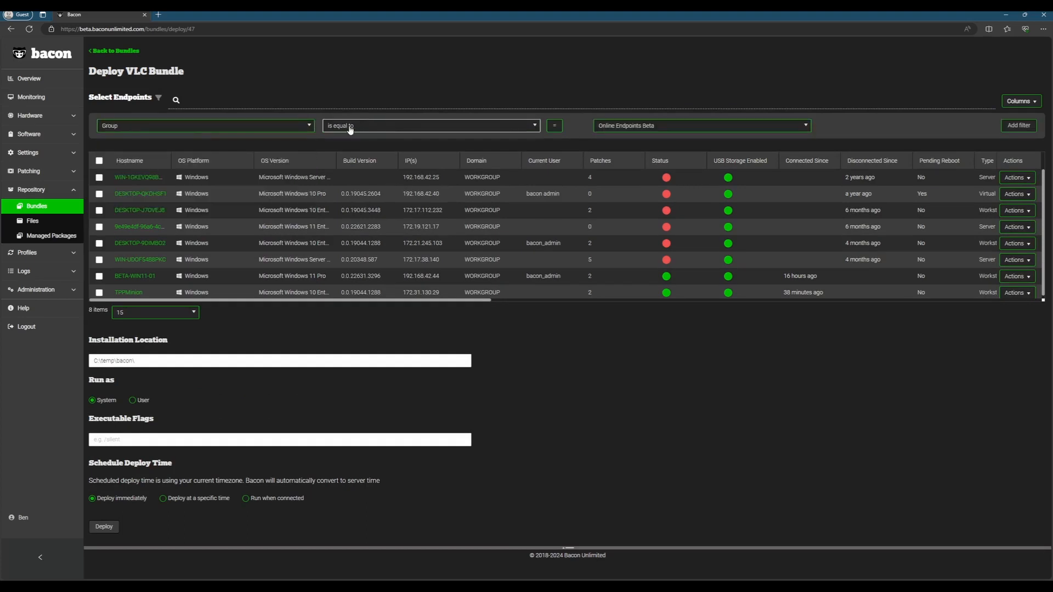
click(617, 127)
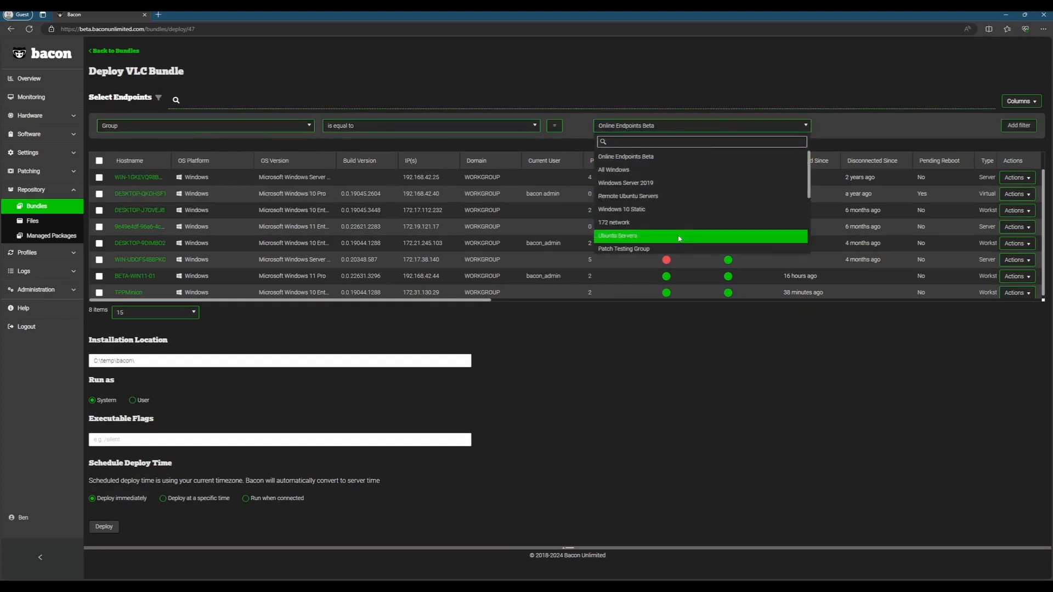
scroll(672, 225, down, 5)
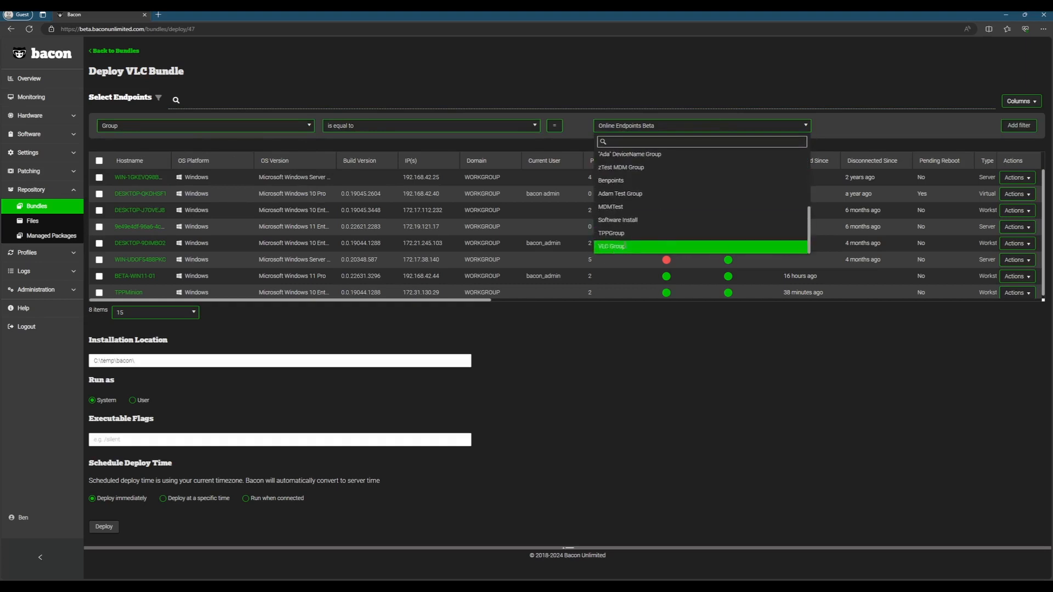
click(625, 247)
click(1018, 126)
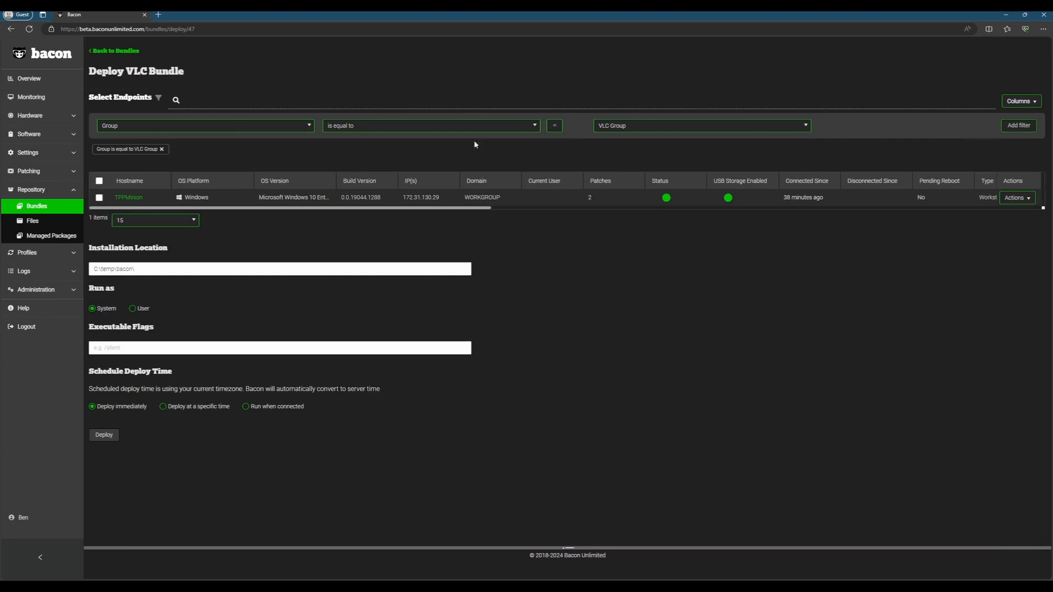
click(100, 199)
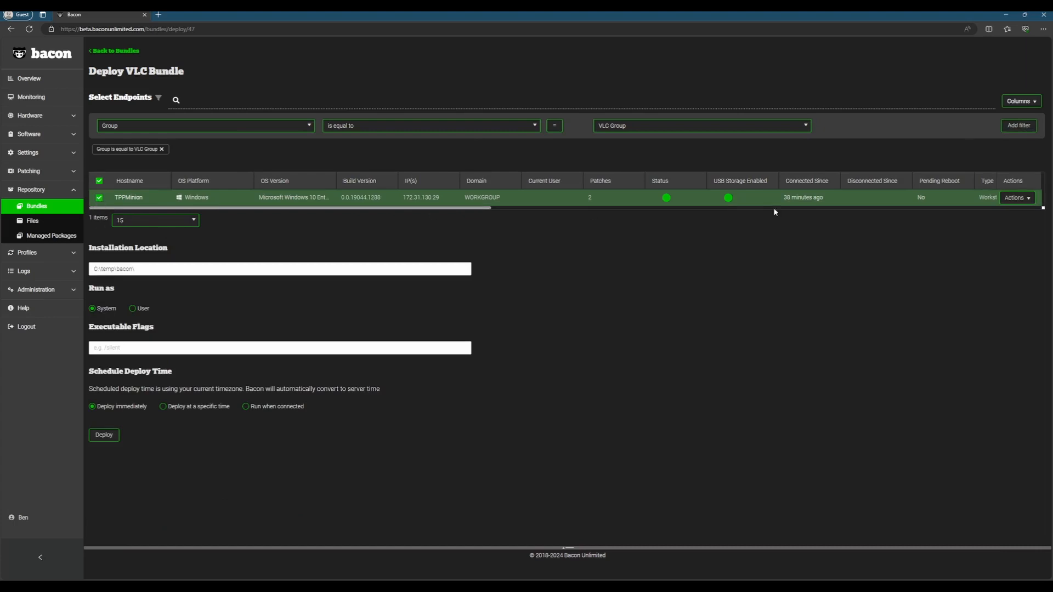
click(141, 269)
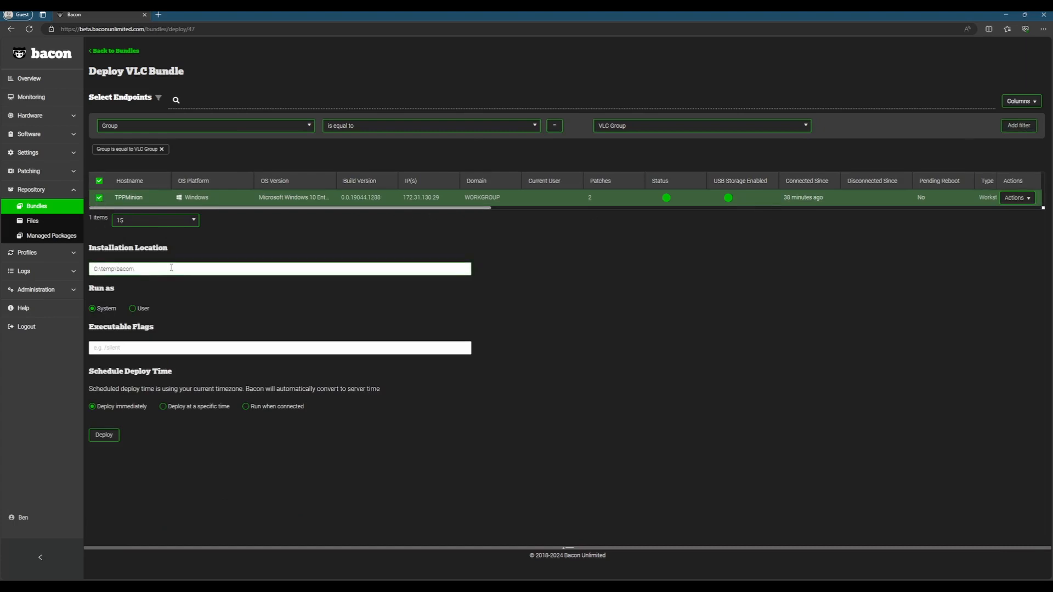
Set the executable flags of the VLC Bundle deployment to /S, keeping C:\temp\bacon\ as the installation location.
triple_click(146, 271)
click(178, 289)
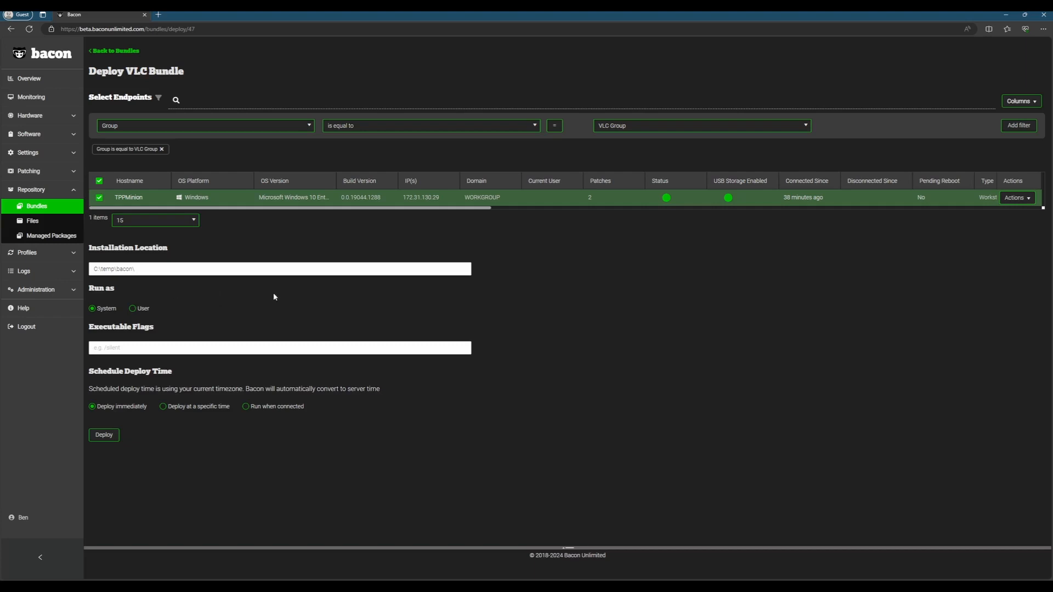
click(147, 350)
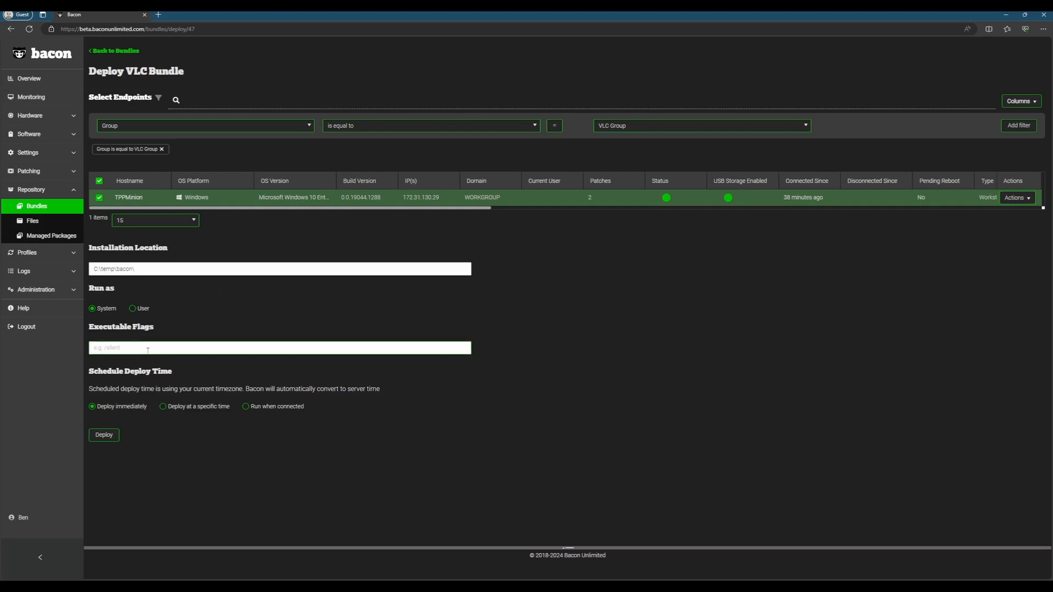
click(129, 348)
text(/S)
drag(132, 346, 54, 349)
click(163, 407)
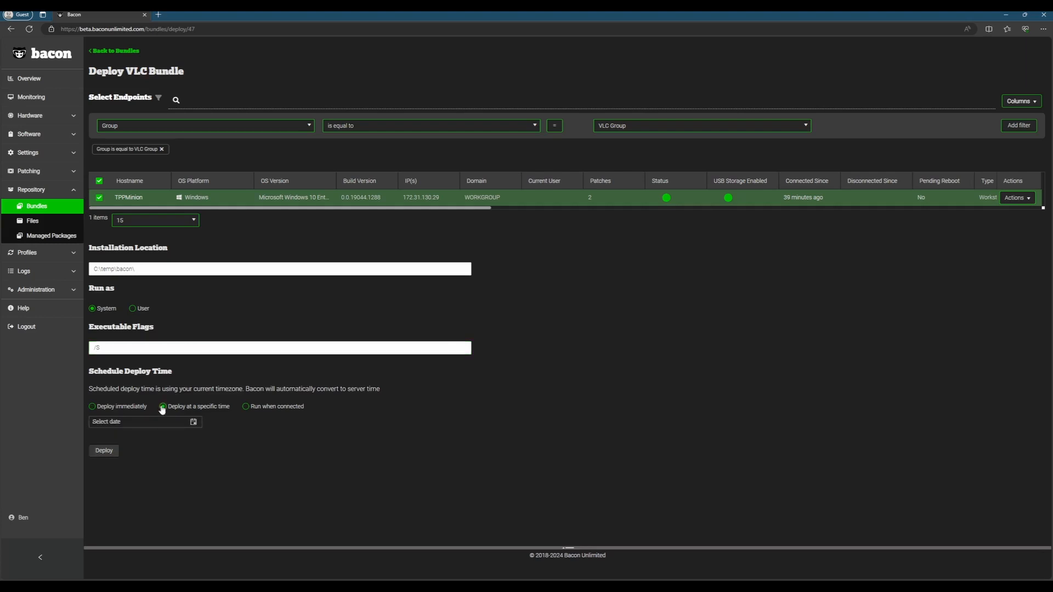
click(193, 422)
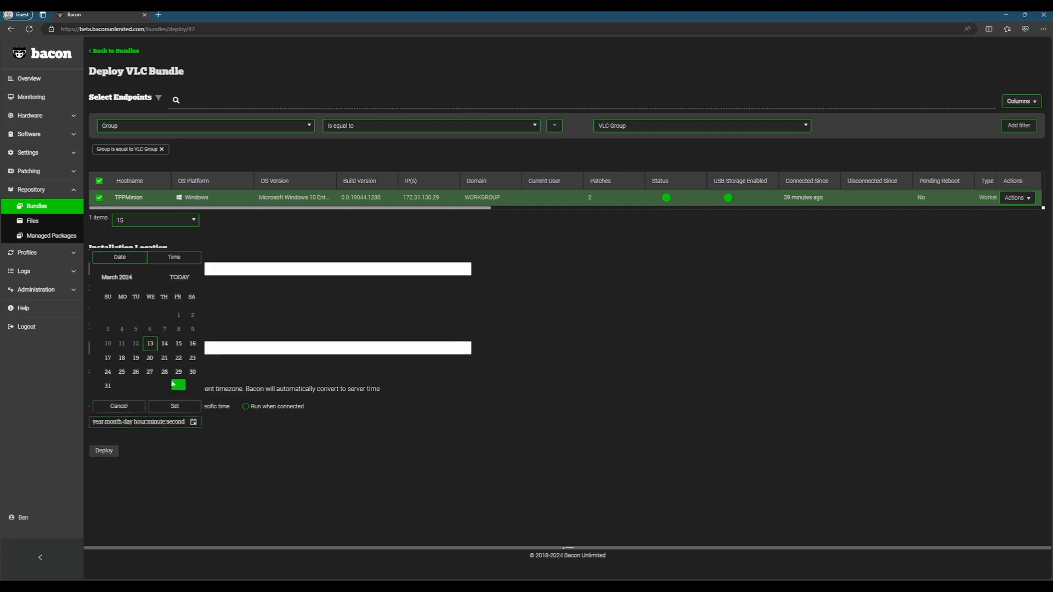
click(194, 422)
click(245, 407)
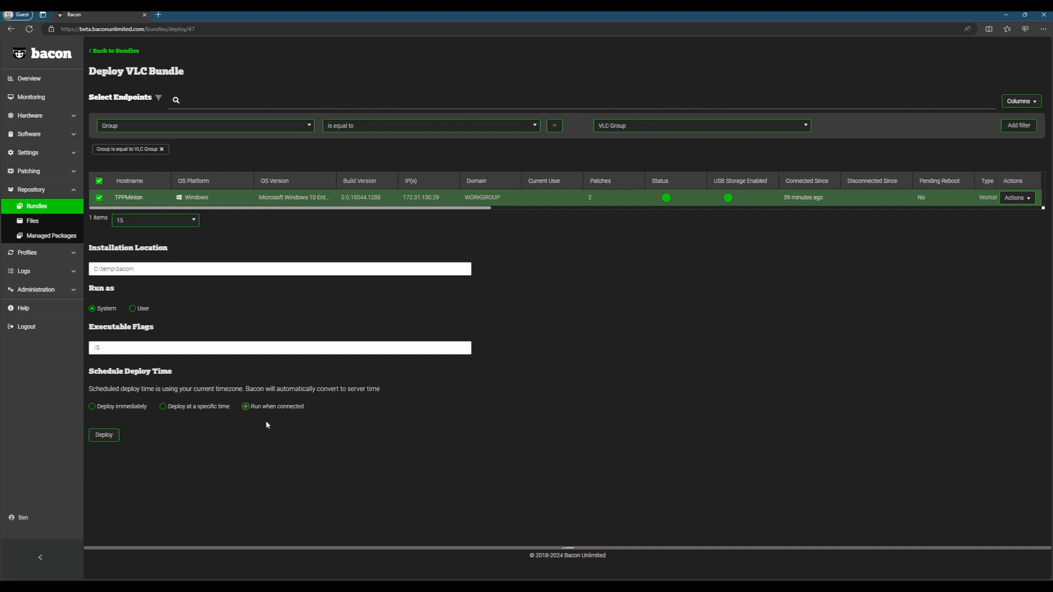
Schedule the VLC Bundle deployment to run immediately and start it.
click(92, 407)
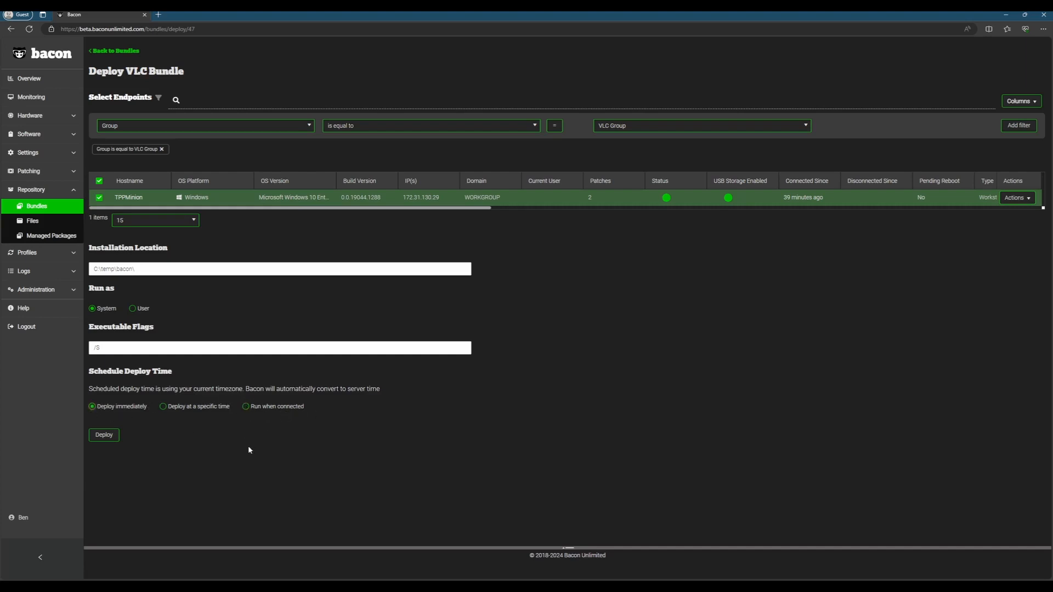
click(107, 440)
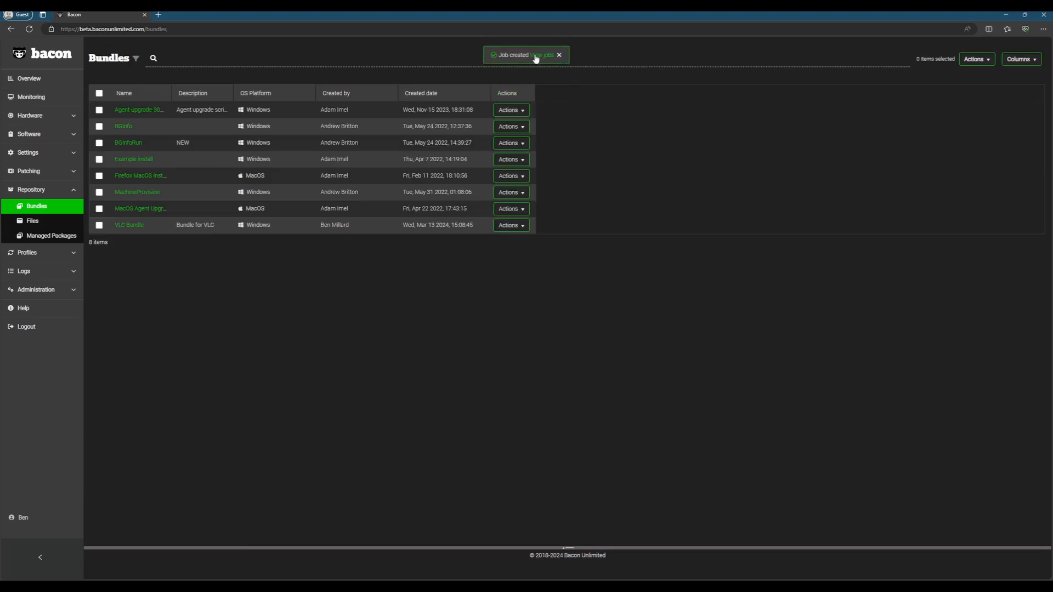
Open the VLC Bundle deployment job from the jobs log and review its task log entry.
click(538, 56)
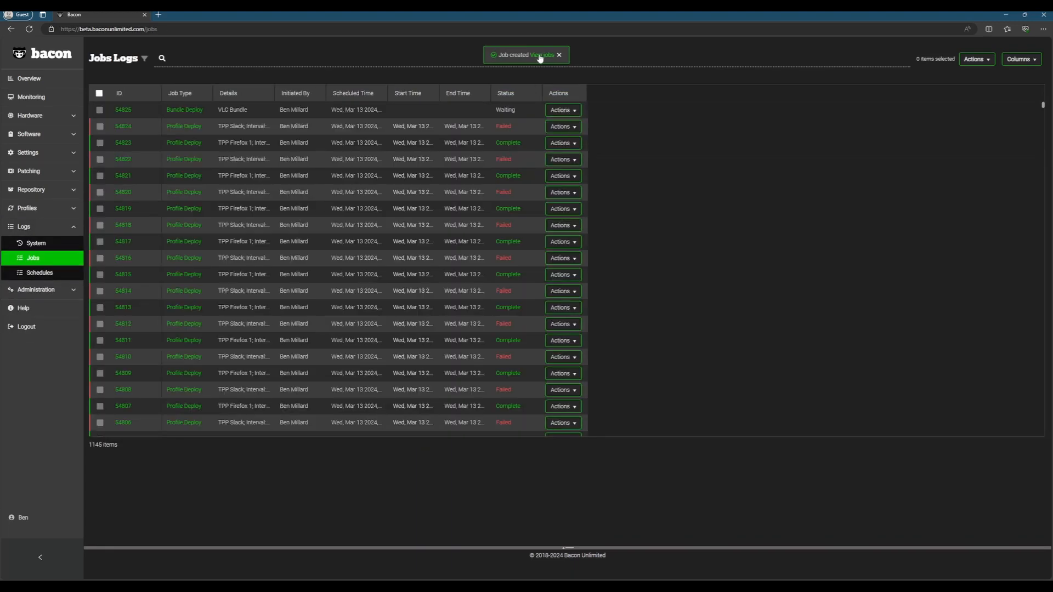
click(122, 109)
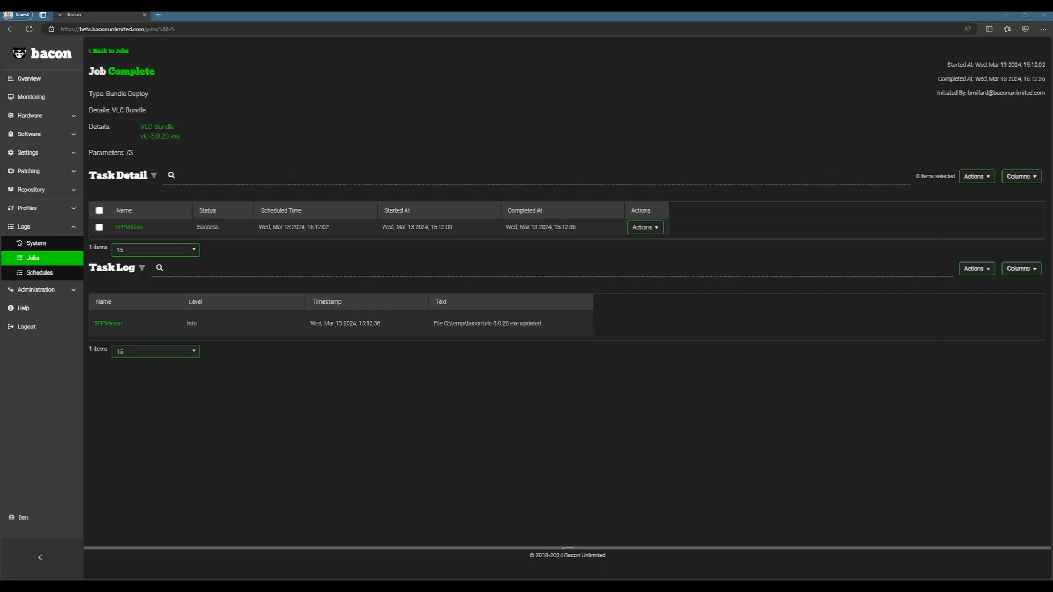
drag(541, 324, 438, 332)
click(491, 347)
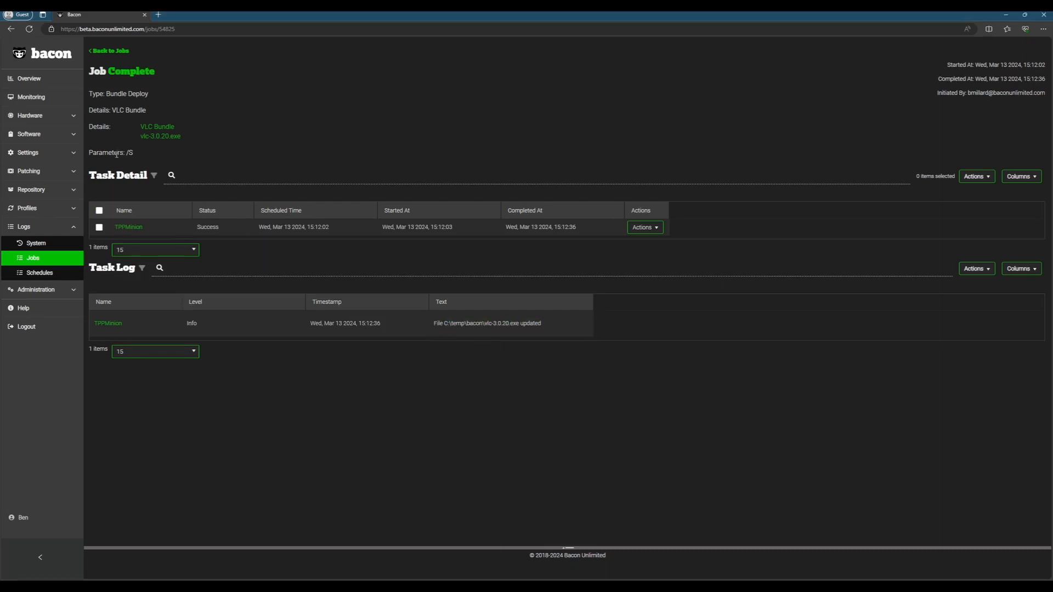
Open the TPPMinion endpoint from the job's task details and connect to its remote screen.
click(133, 227)
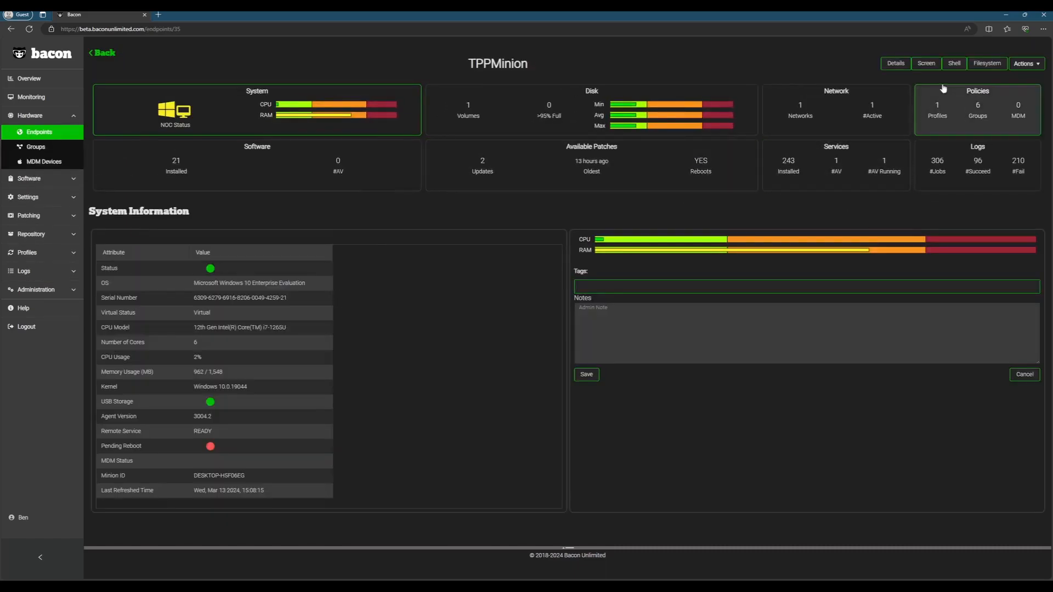
click(926, 63)
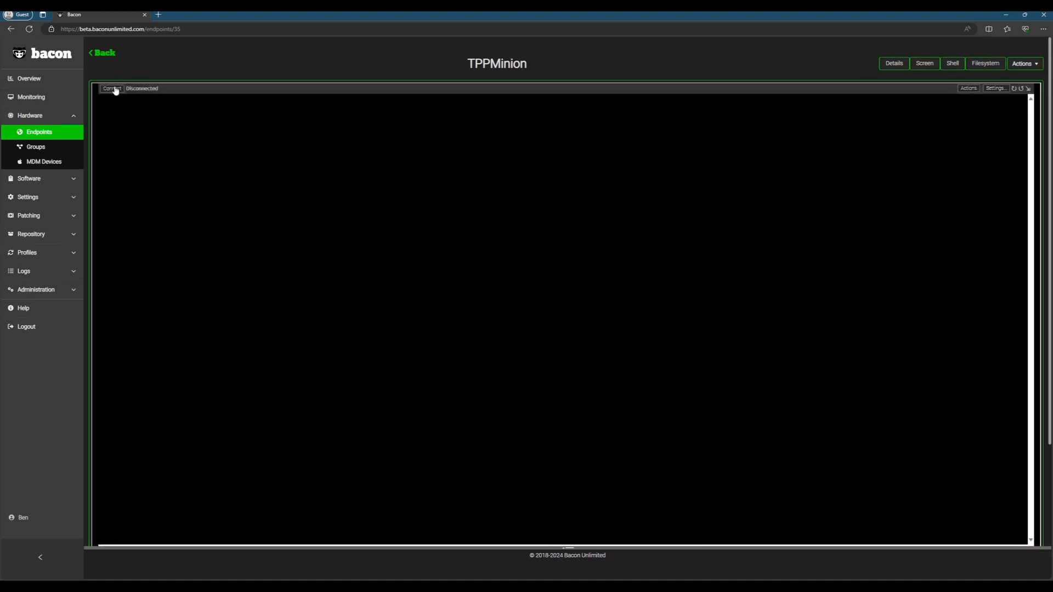
click(113, 88)
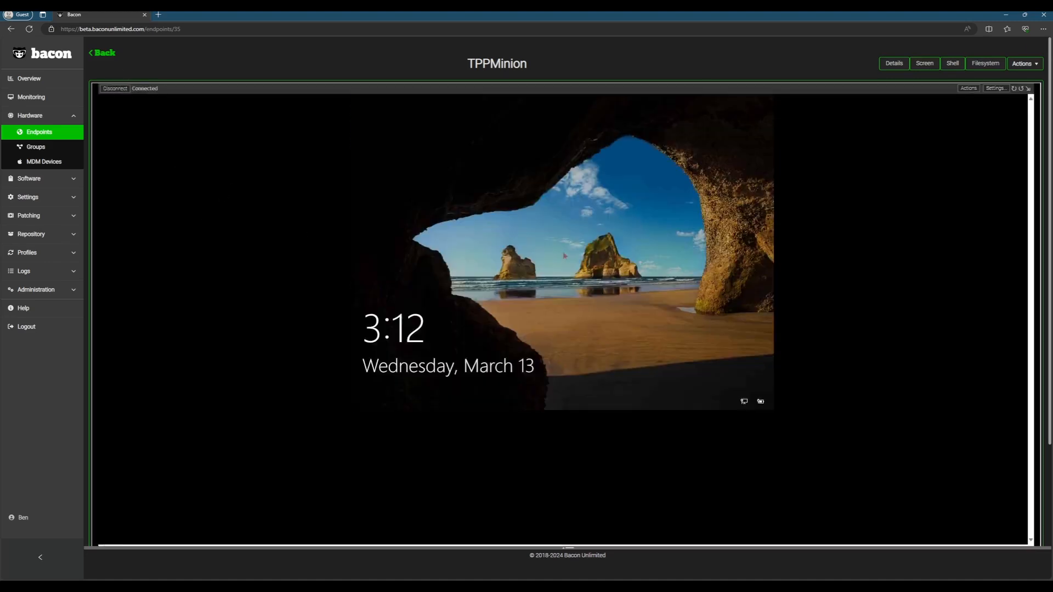
Sign in to the remote Windows session with the account password and check the desktop for the VLC media player shortcut.
click(619, 267)
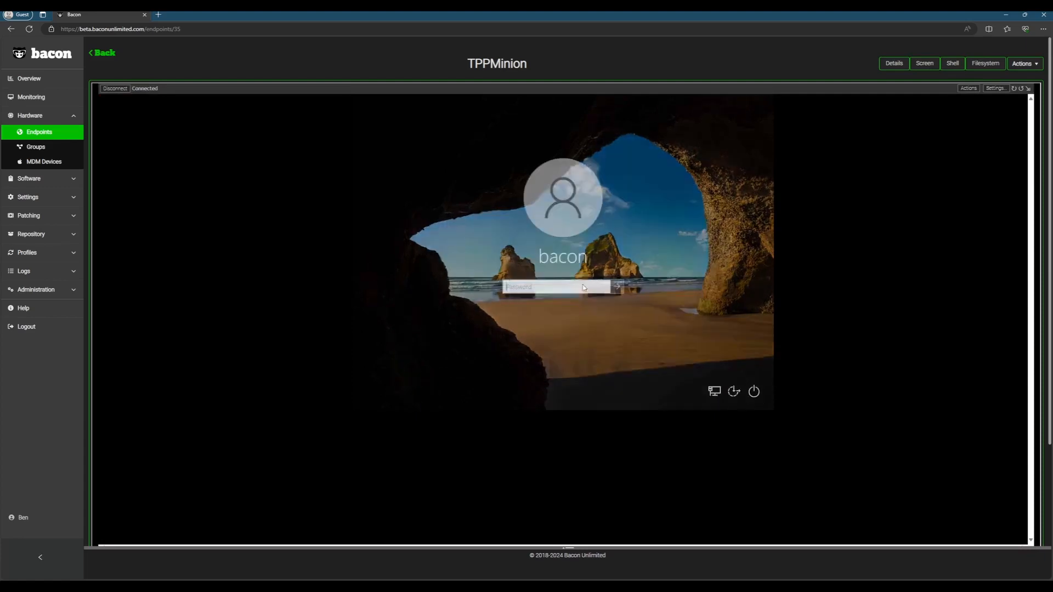
text(********)
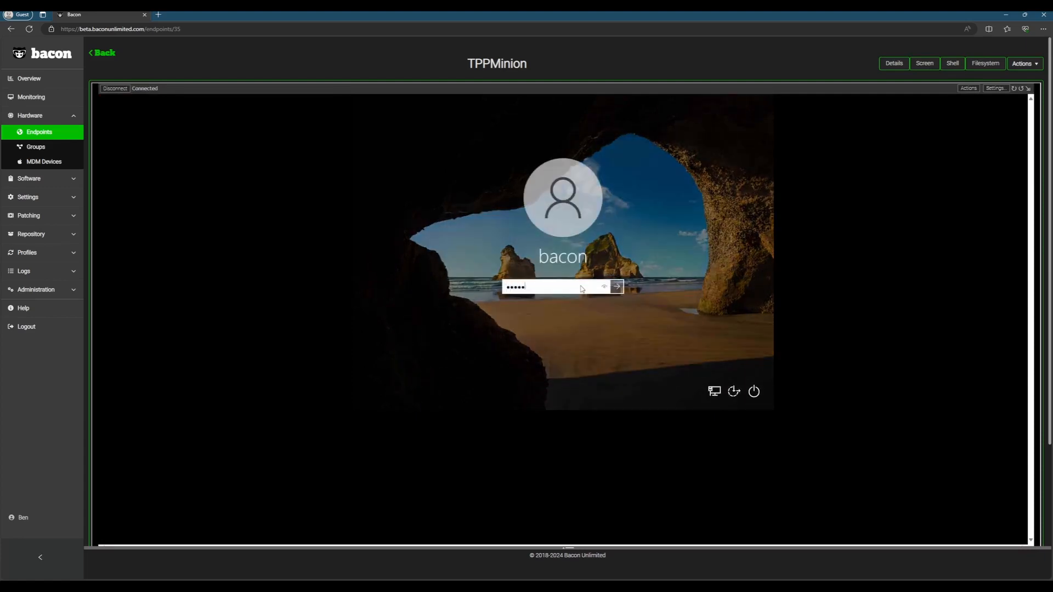
key(Return)
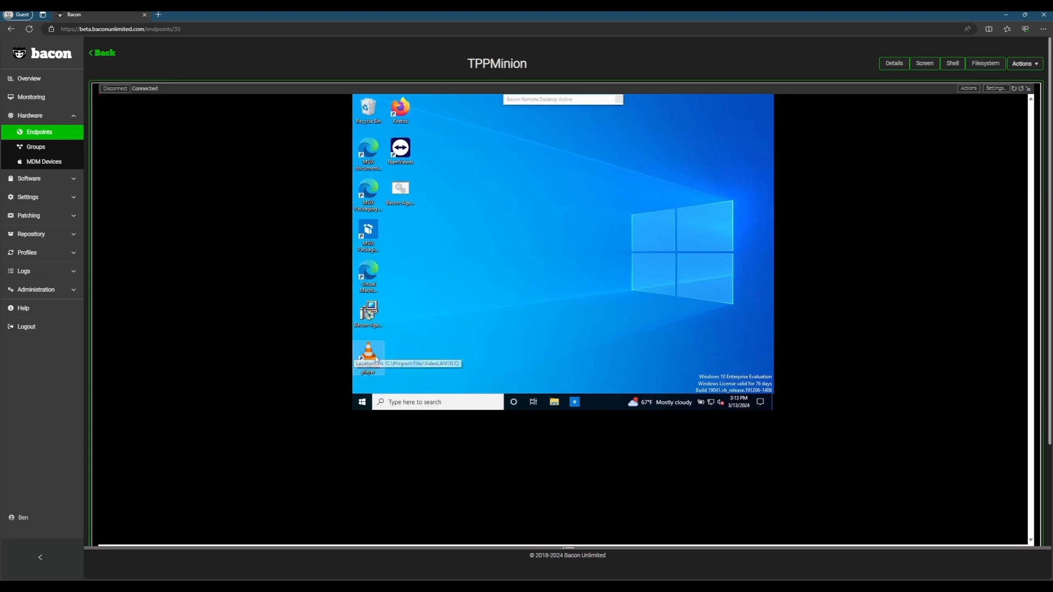
right_click(374, 358)
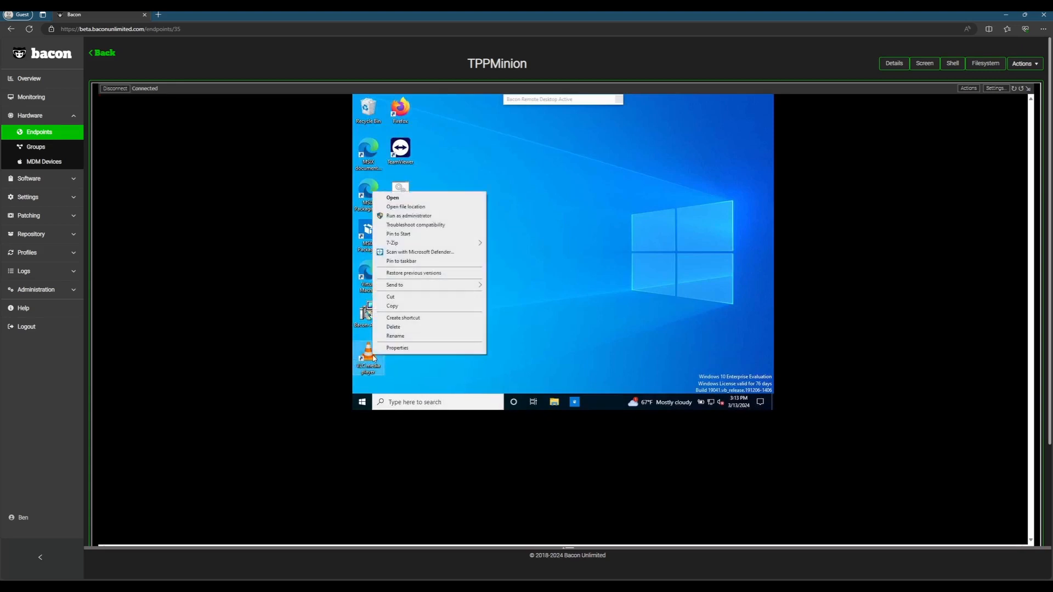
click(545, 369)
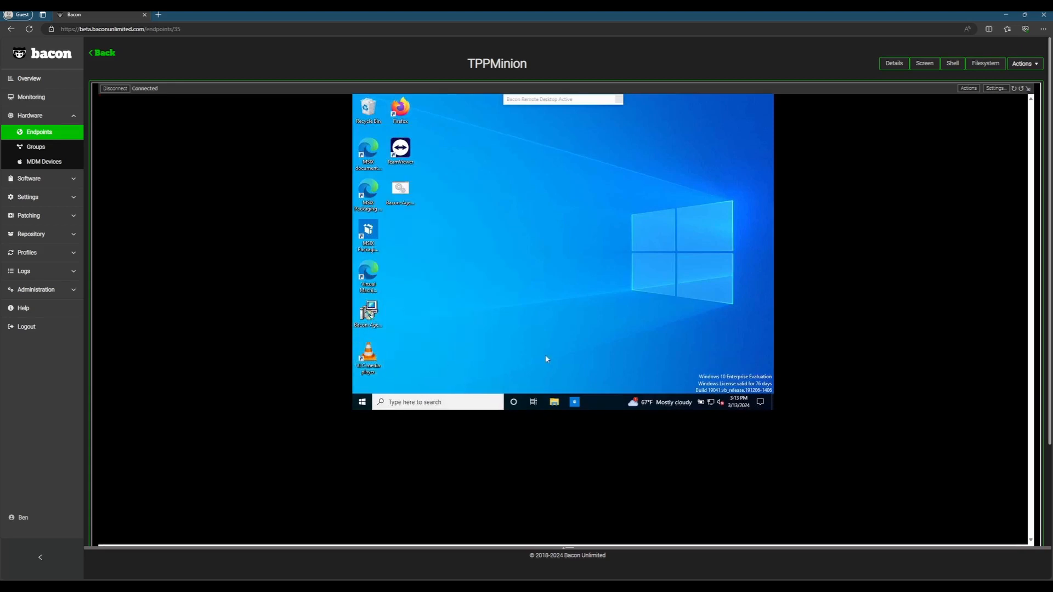